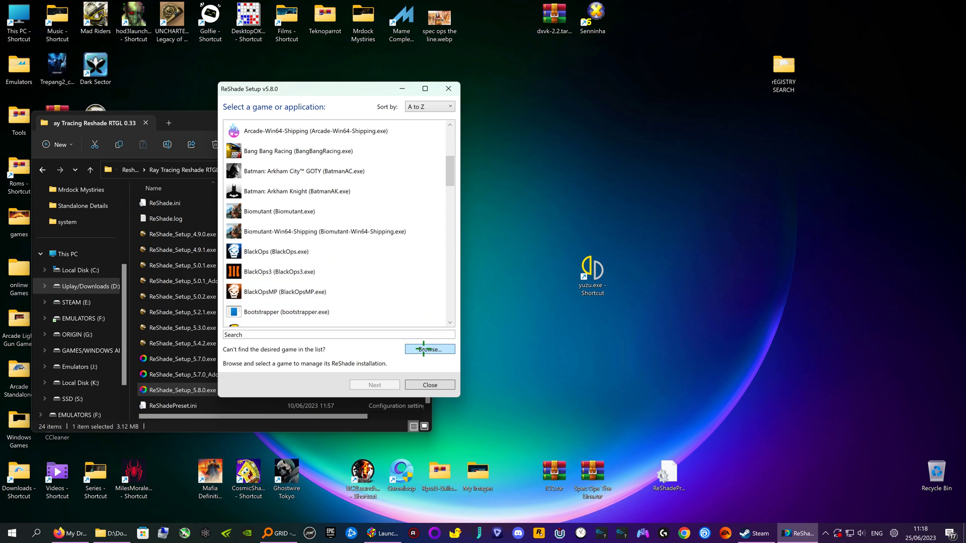
Choose E:\Yuzu\yuzu.exe as the target game, pick its rendering API, and start installing ReShade.
left_click(423, 349)
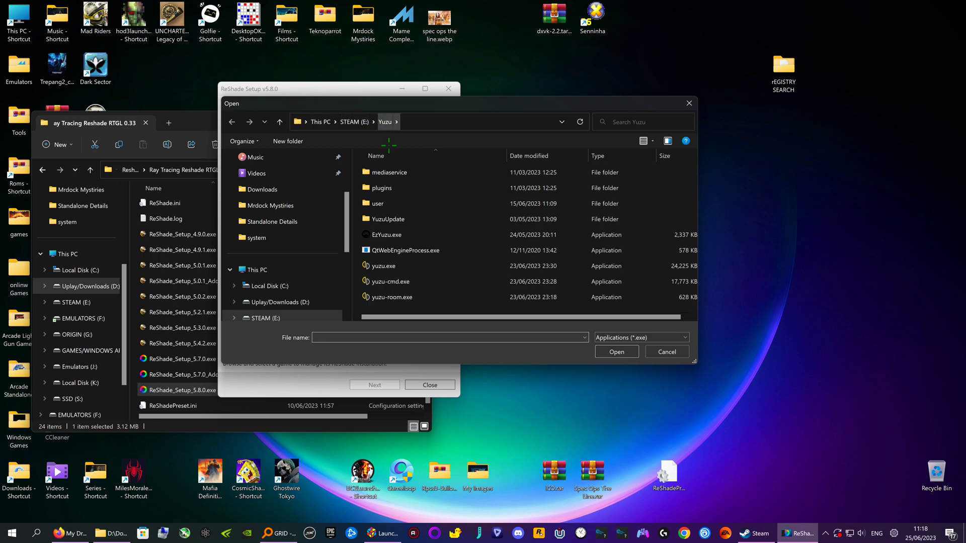
left_click(445, 265)
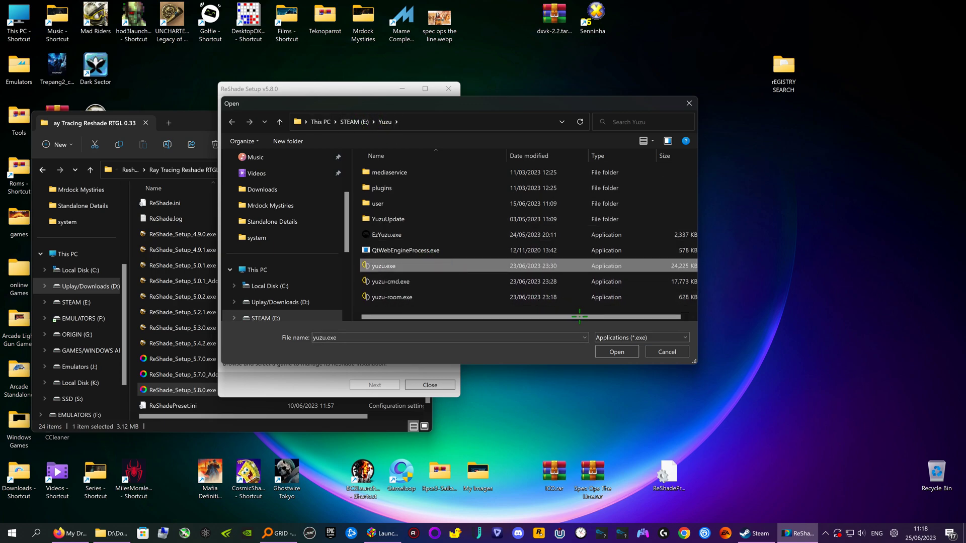
left_click(619, 352)
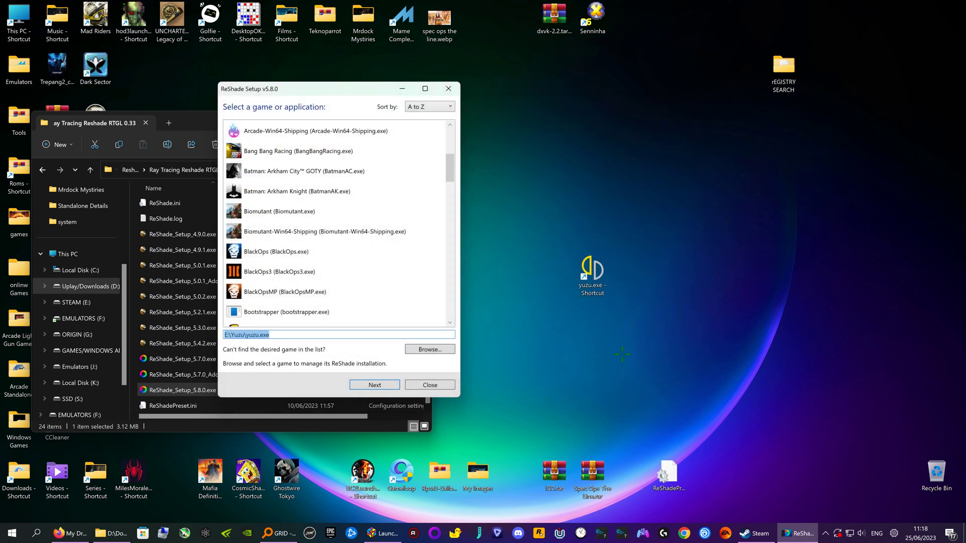
left_click(383, 384)
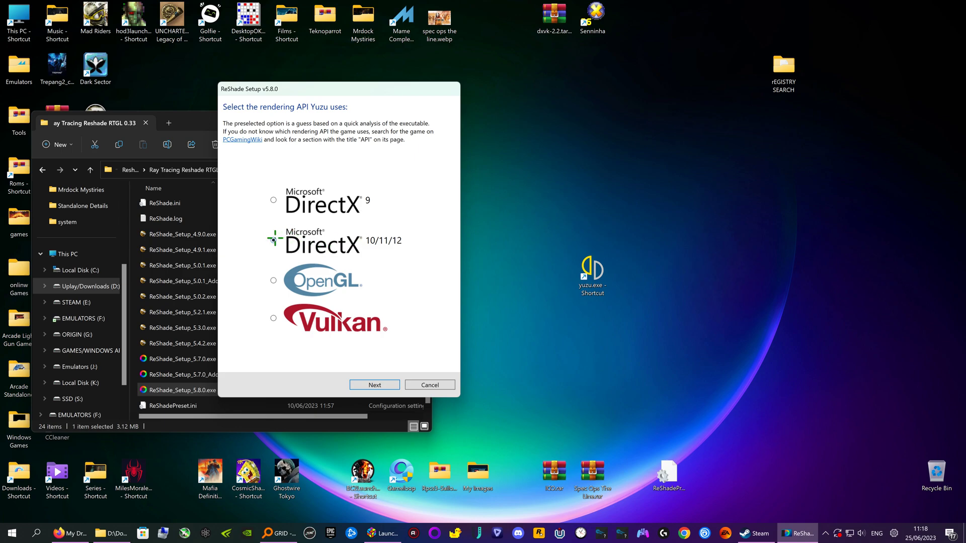
left_click(384, 384)
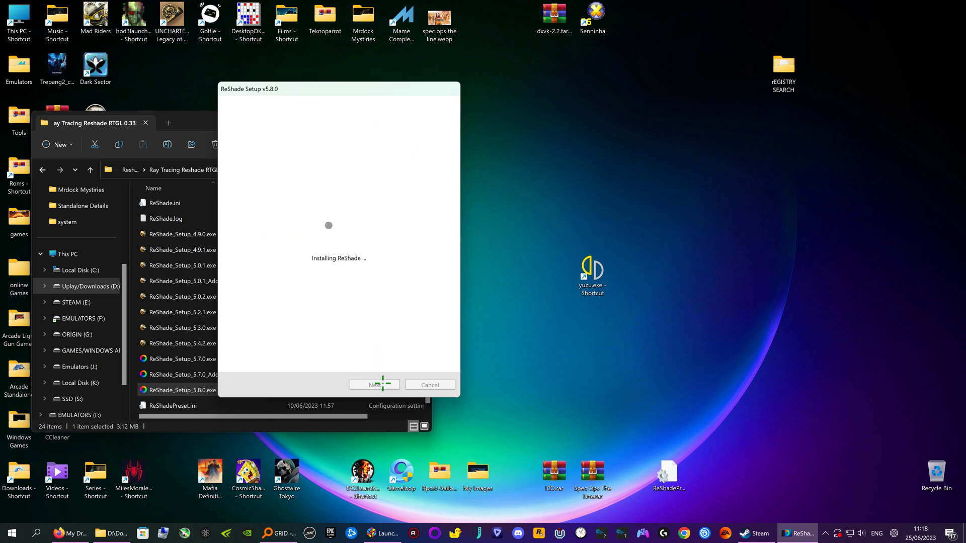
Tick the qUINT and iMMERSE effect packages and open the Color effects by prod80 GitHub page.
left_click(382, 385)
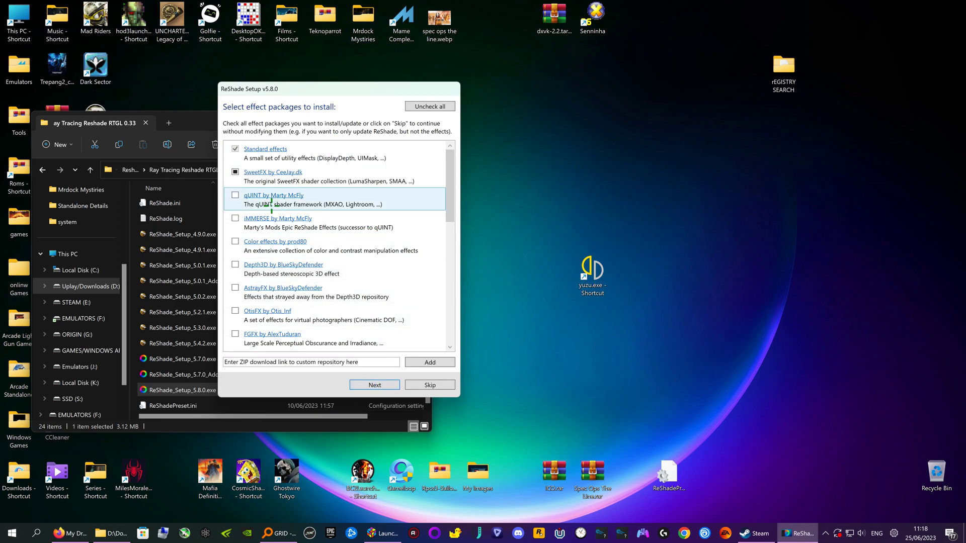
left_click(235, 196)
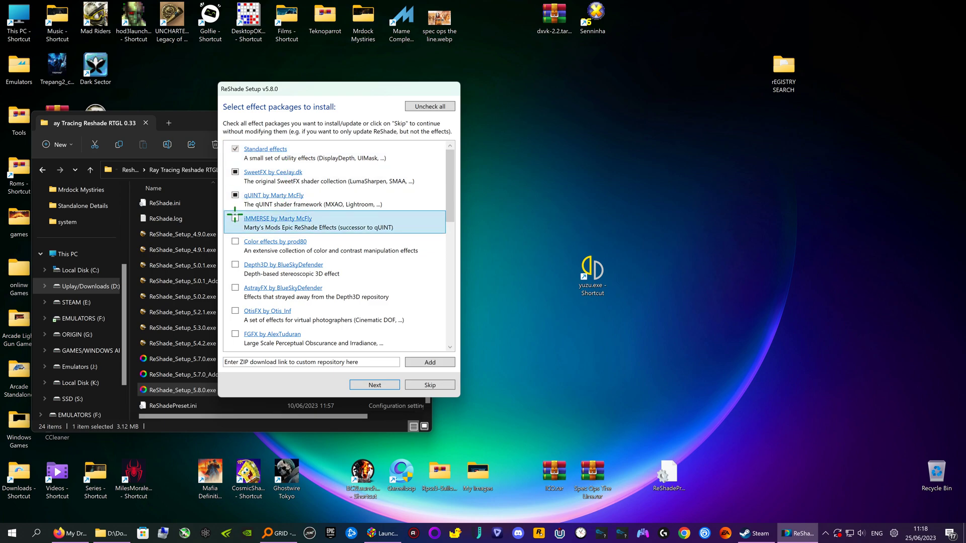
left_click(235, 218)
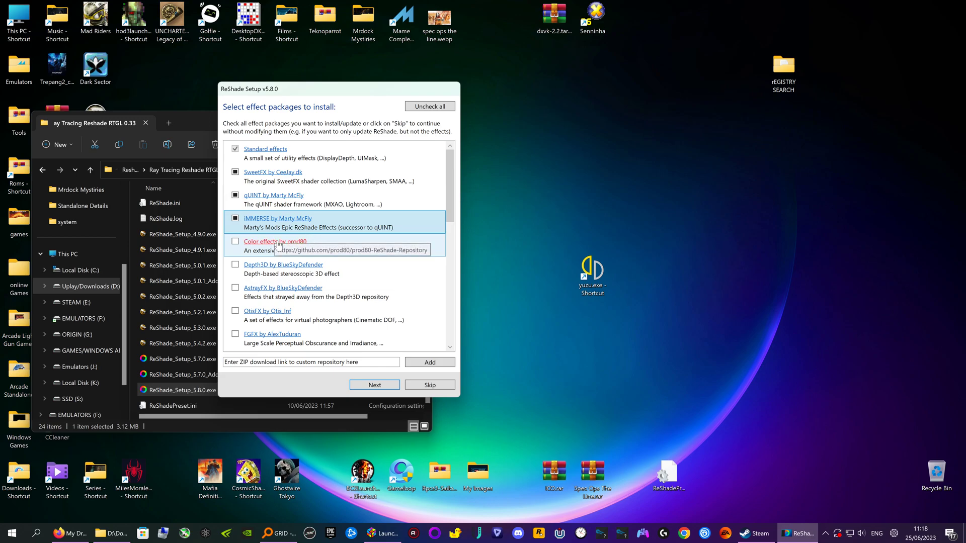
left_click(285, 242)
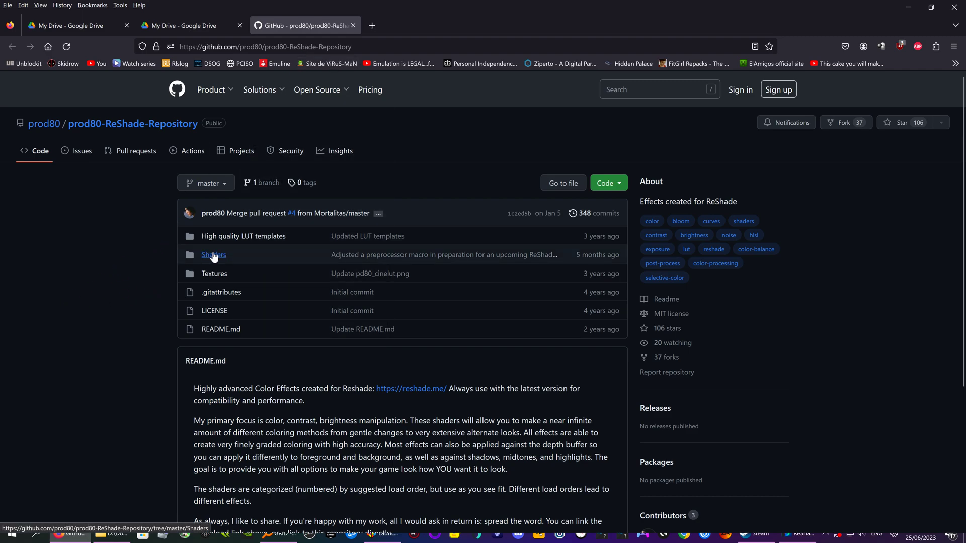
Browse the prod80 repository's Shaders folder on GitHub, then close it and return to setup.
left_click(215, 255)
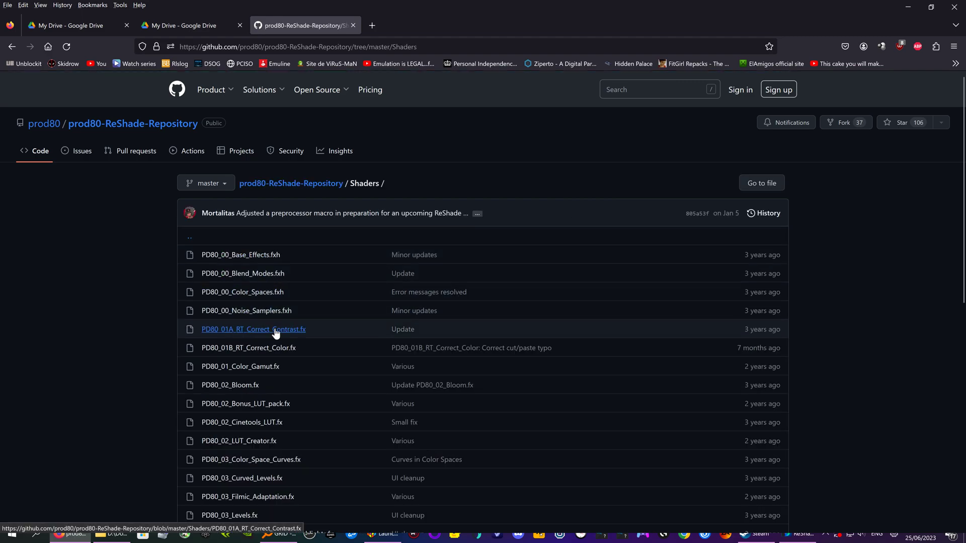
scroll(275, 333, "down", 8)
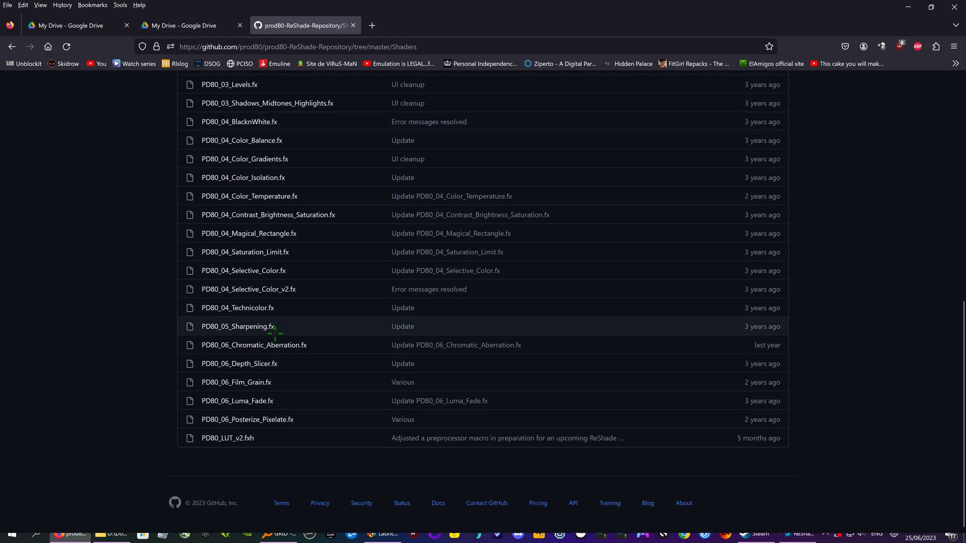
scroll(275, 328, "up", 5)
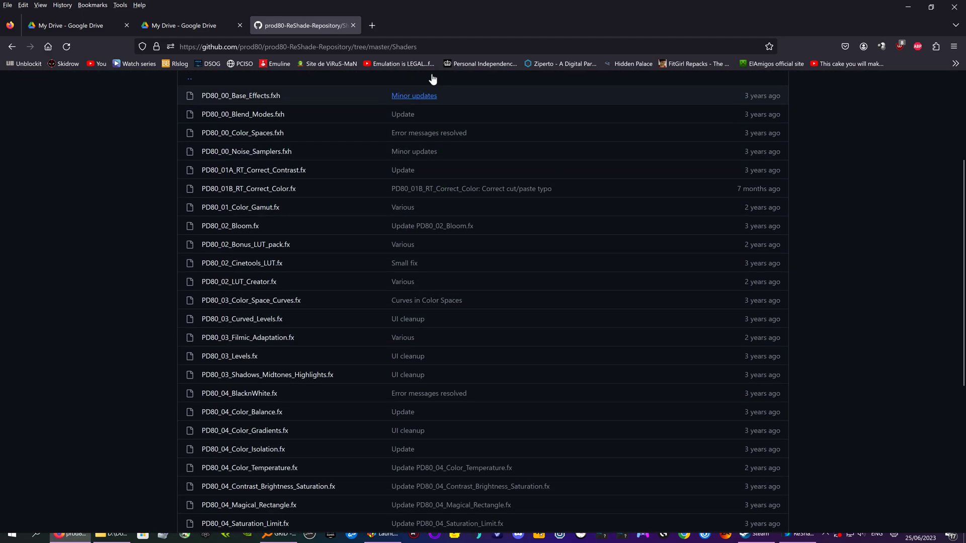
left_click(353, 25)
left_click(908, 7)
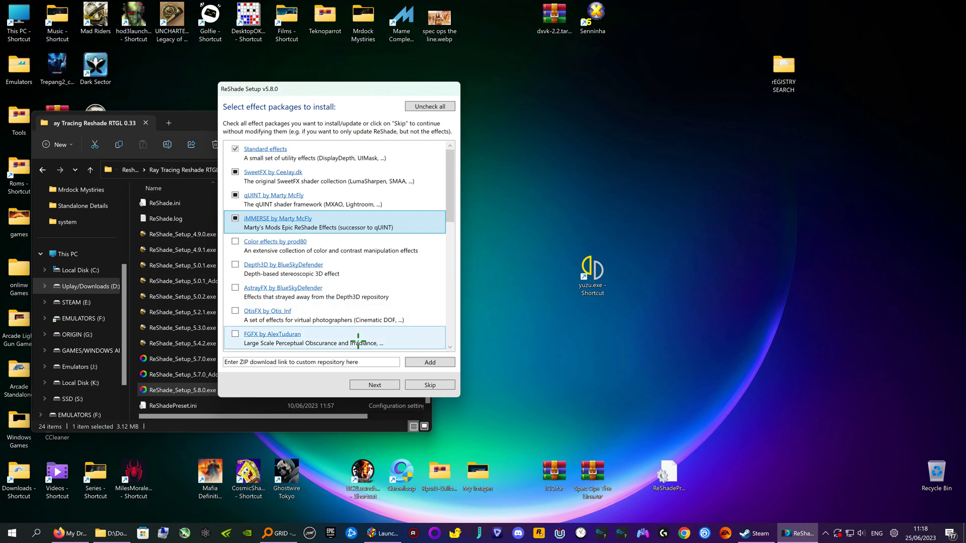
Look through the Depth3D repository's latest Shaders commit and Shaders folder, then minimize Firefox.
left_click(271, 265)
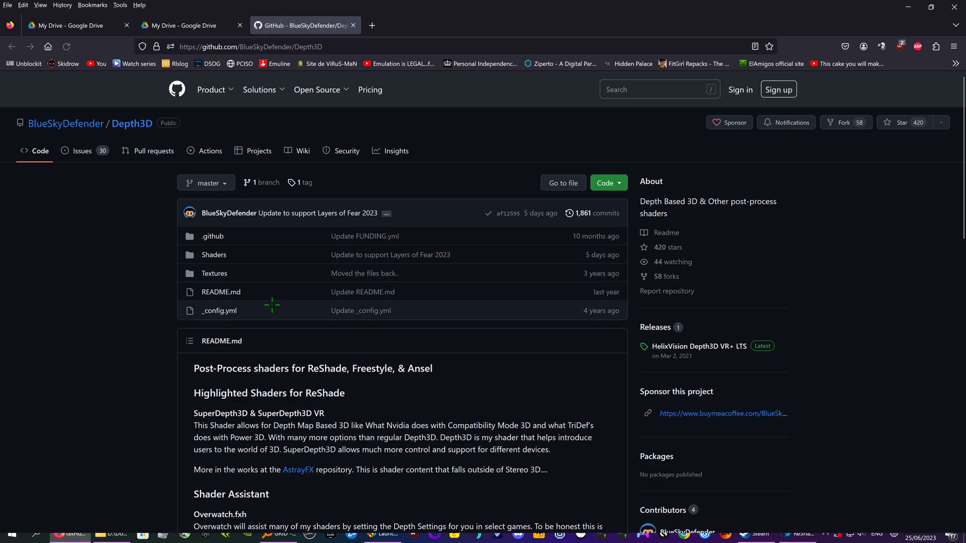
left_click(356, 260)
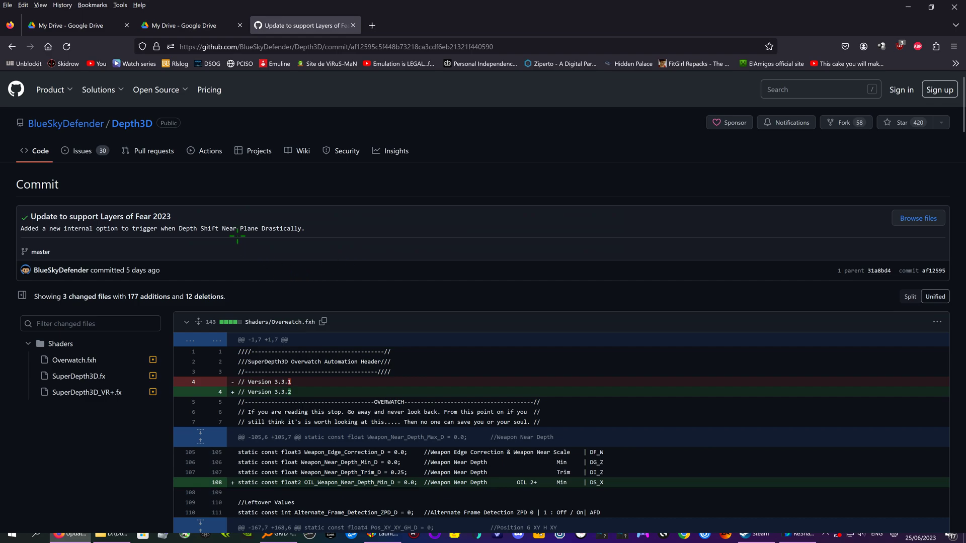
left_click(12, 47)
left_click(209, 260)
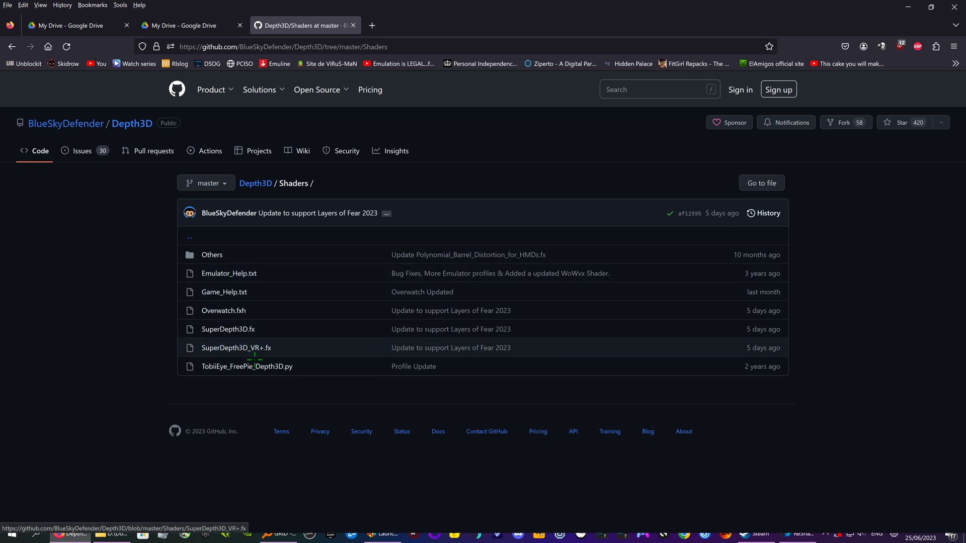
left_click(908, 7)
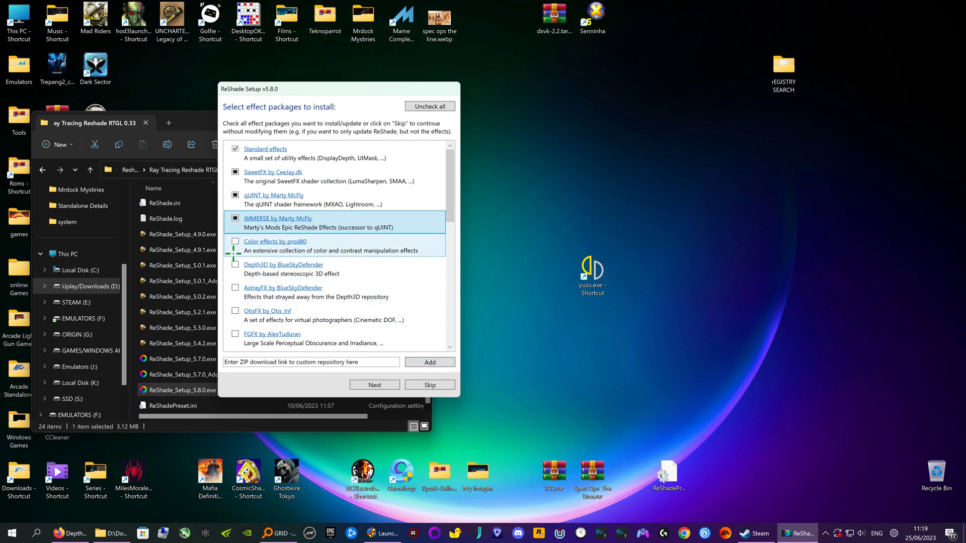
Tick Color effects by prod80, AstrayFX, Daodan reshade-shaders and CobraFX, then continue to the downloads.
left_click(235, 242)
left_click(235, 287)
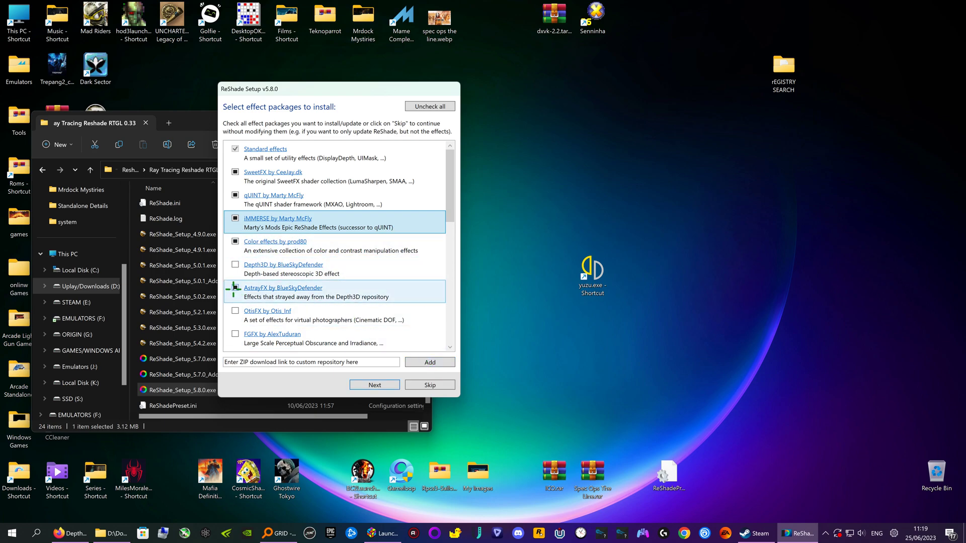
scroll(256, 307, "down", 1)
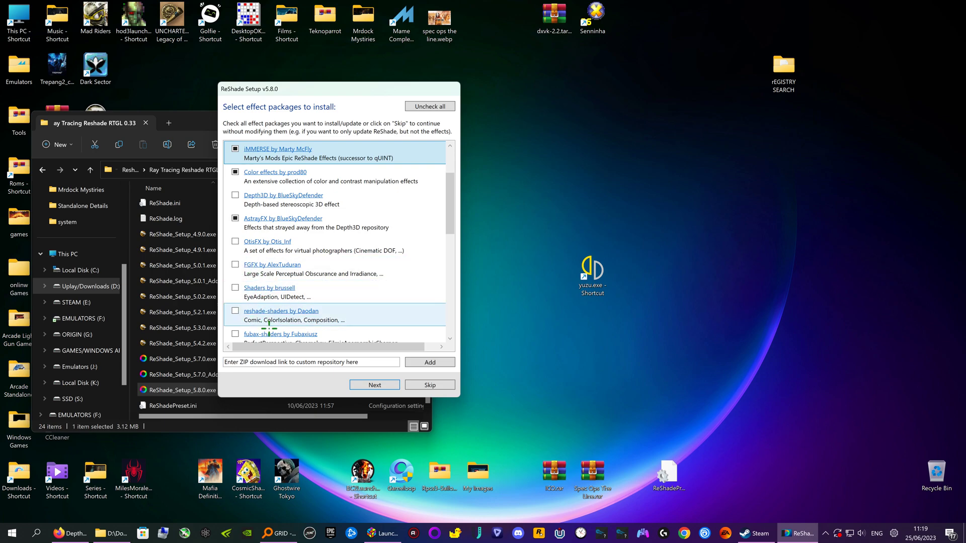
left_click(234, 311)
scroll(234, 311, "down", 1)
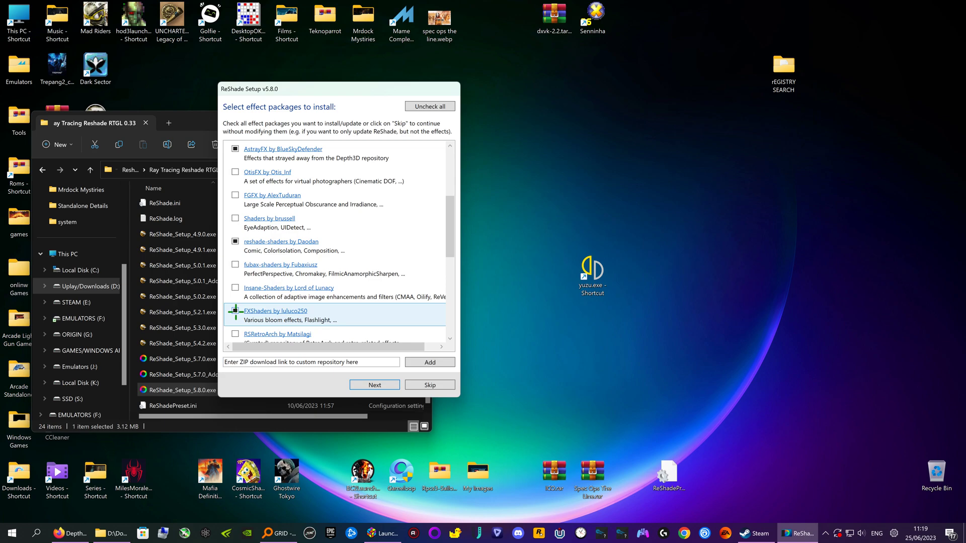
scroll(235, 311, "down", 2)
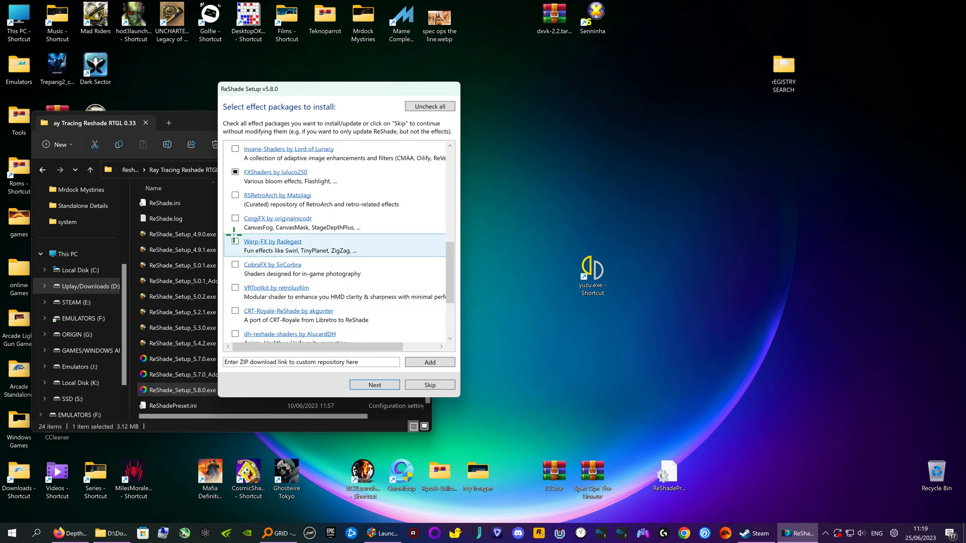
left_click(235, 265)
scroll(243, 275, "down", 2)
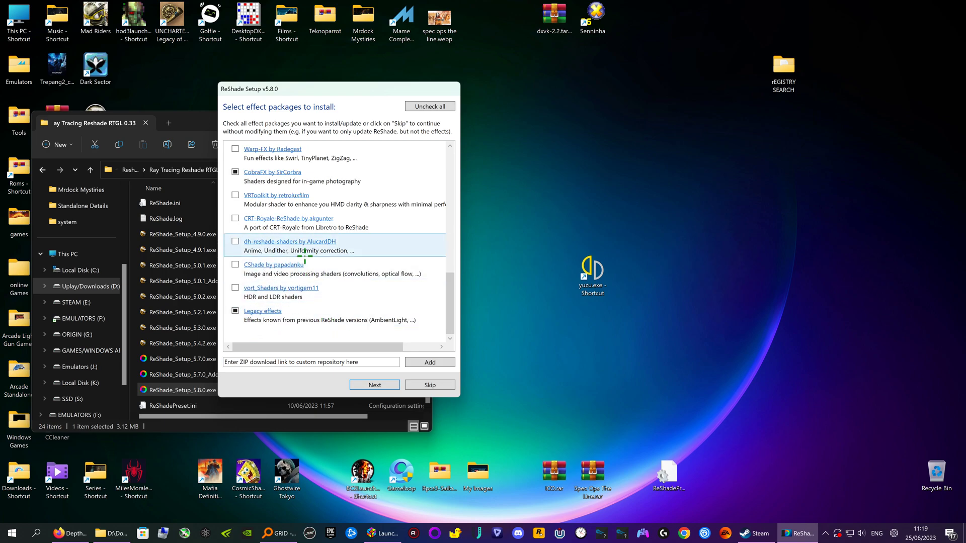
left_click(375, 384)
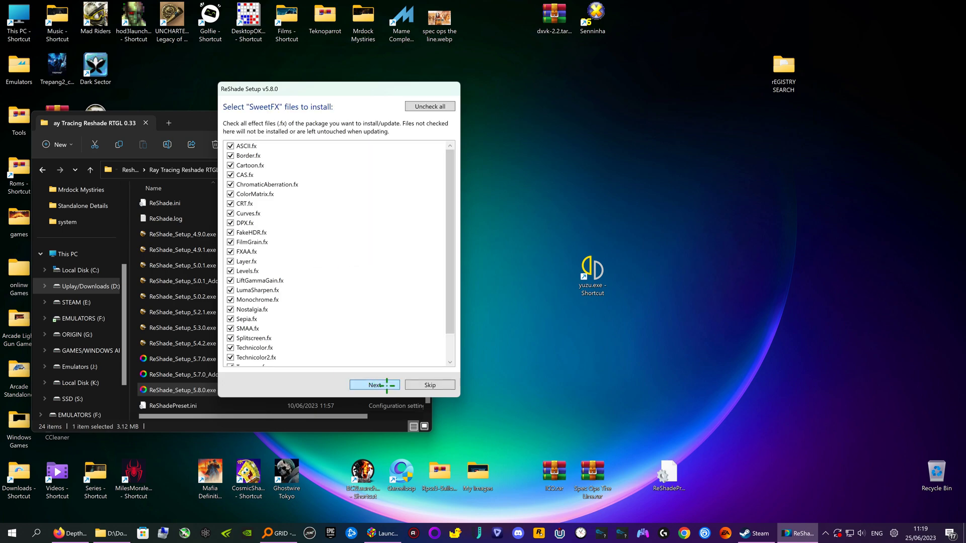
Keep all files for SweetFX, qUINT, Color effects, AstrayFX, reshade-shaders, FXShaders, CobraFX and Legacy effects, then close the installer.
left_click(385, 385)
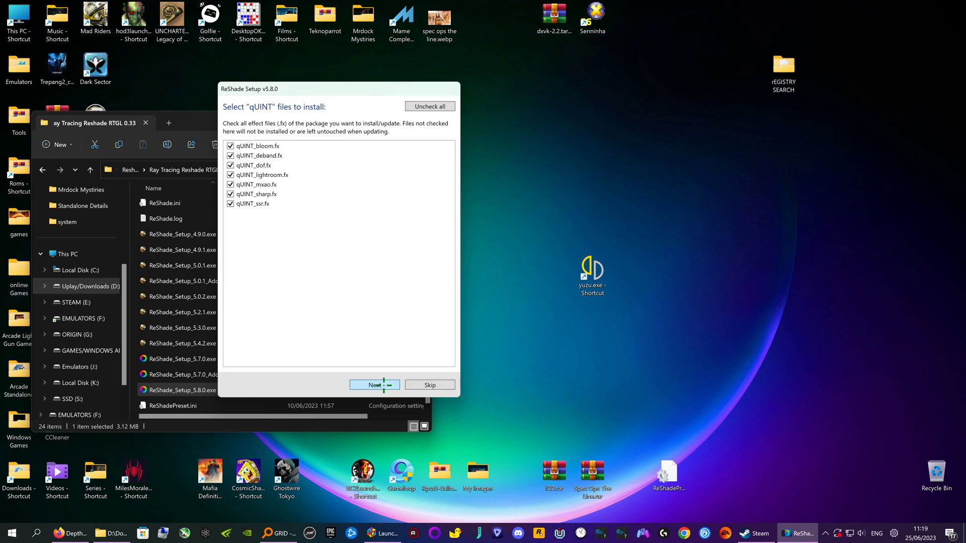
left_click(390, 385)
left_click(384, 384)
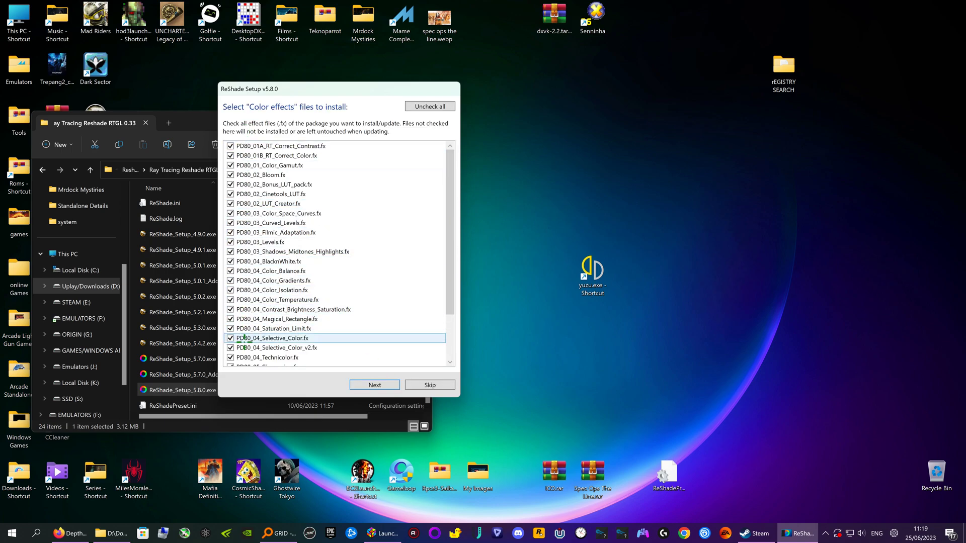
scroll(297, 271, "down", 2)
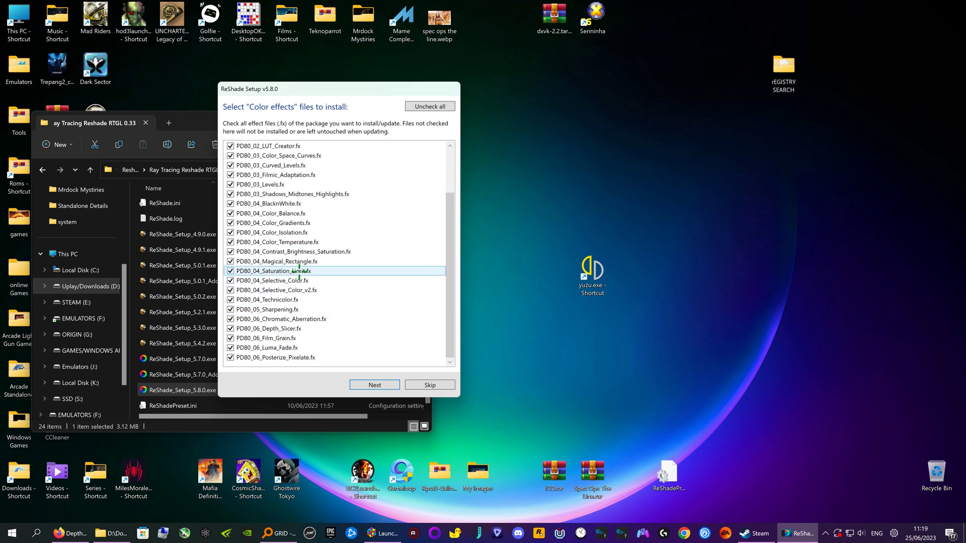
left_click(376, 385)
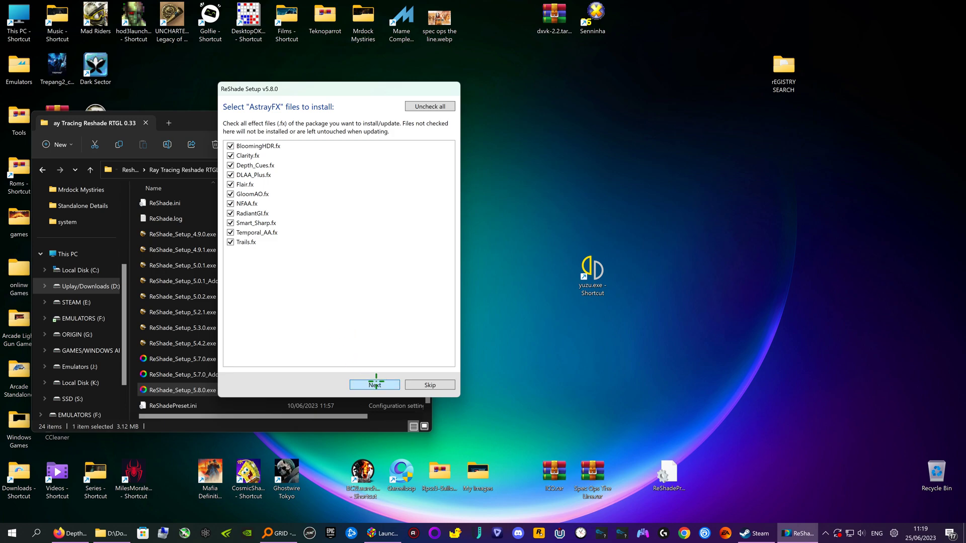
left_click(376, 385)
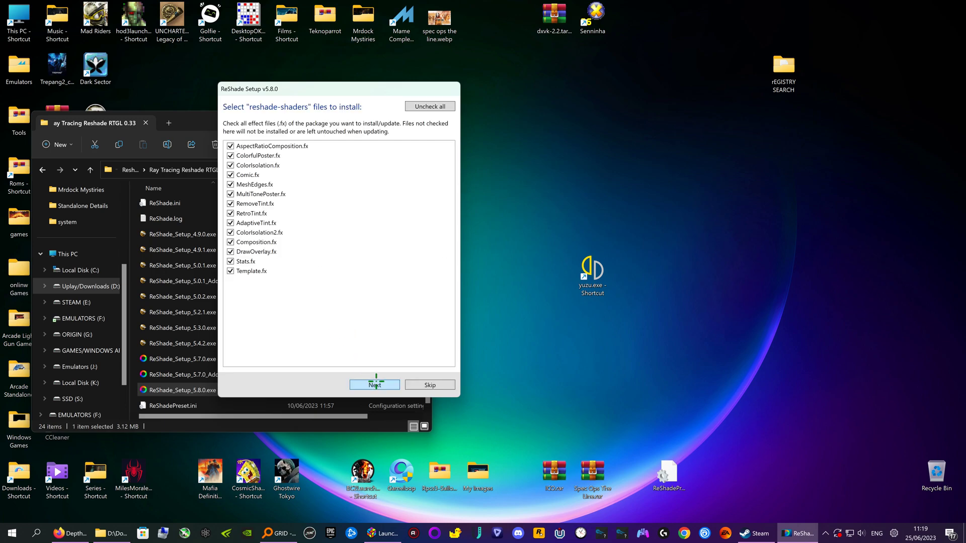
left_click(376, 385)
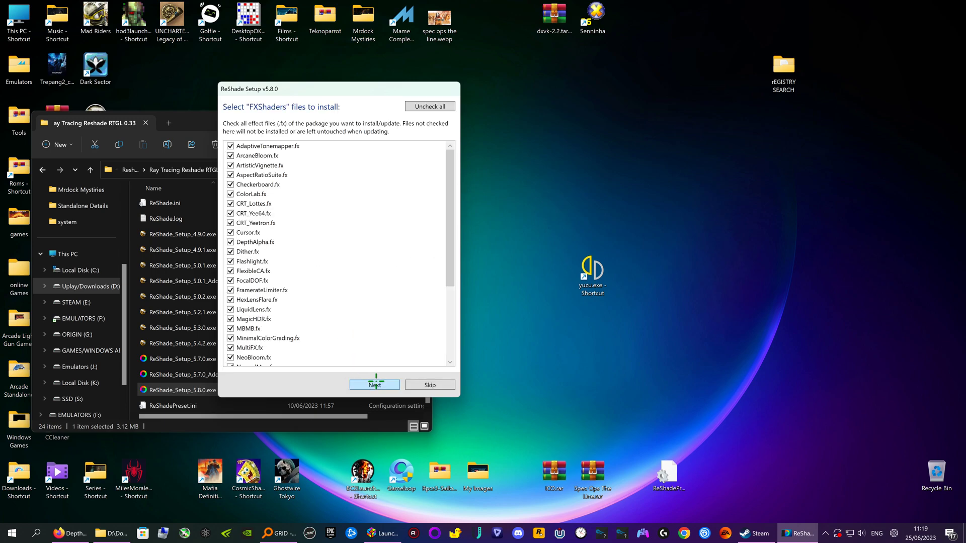
left_click(377, 384)
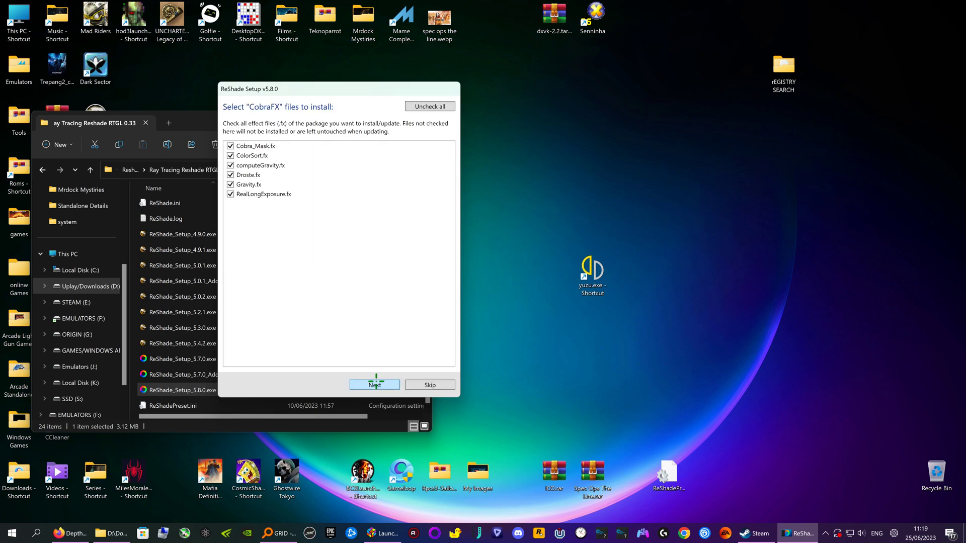
left_click(376, 384)
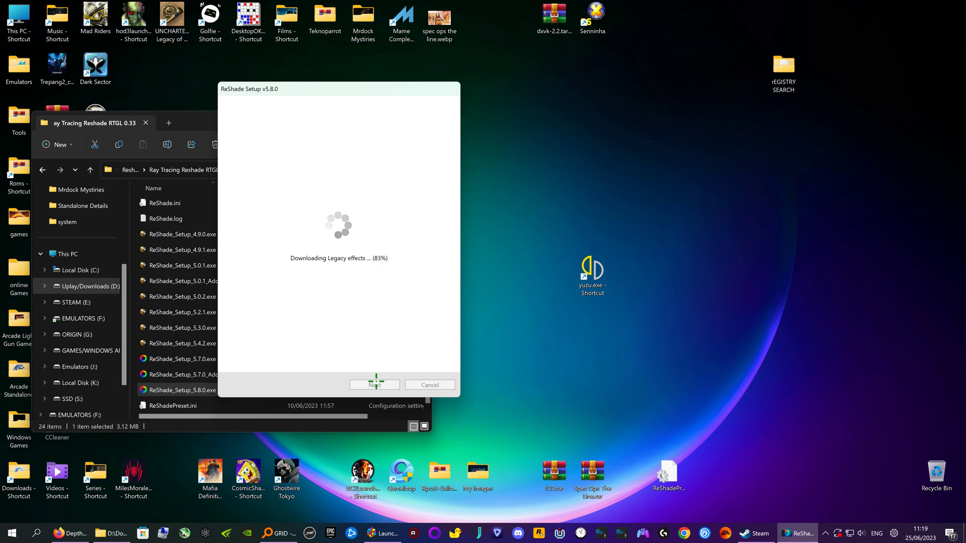
left_click(378, 383)
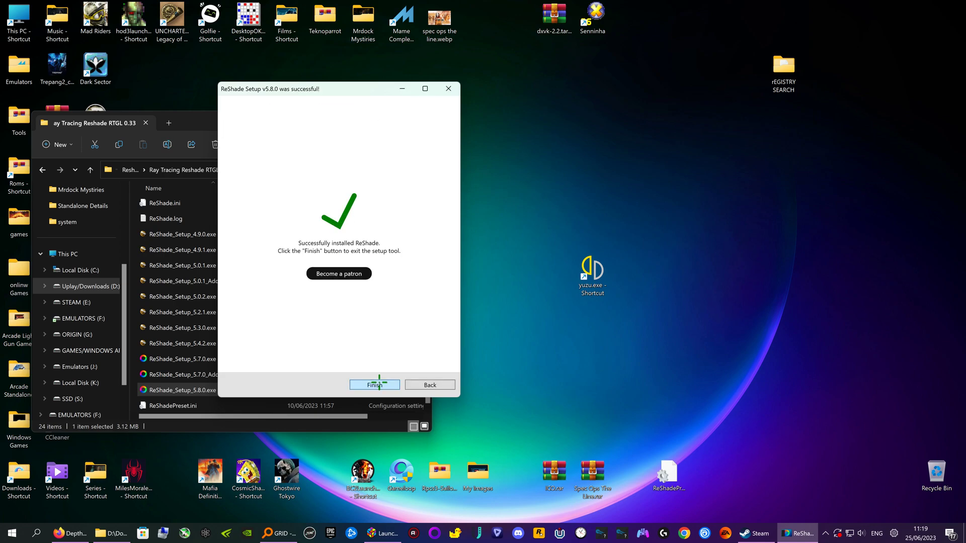
left_click(375, 384)
Move the yuzu shortcut slightly left and launch NVIDIA Control Panel from the desktop context menu.
left_click_drag(591, 274, 554, 274)
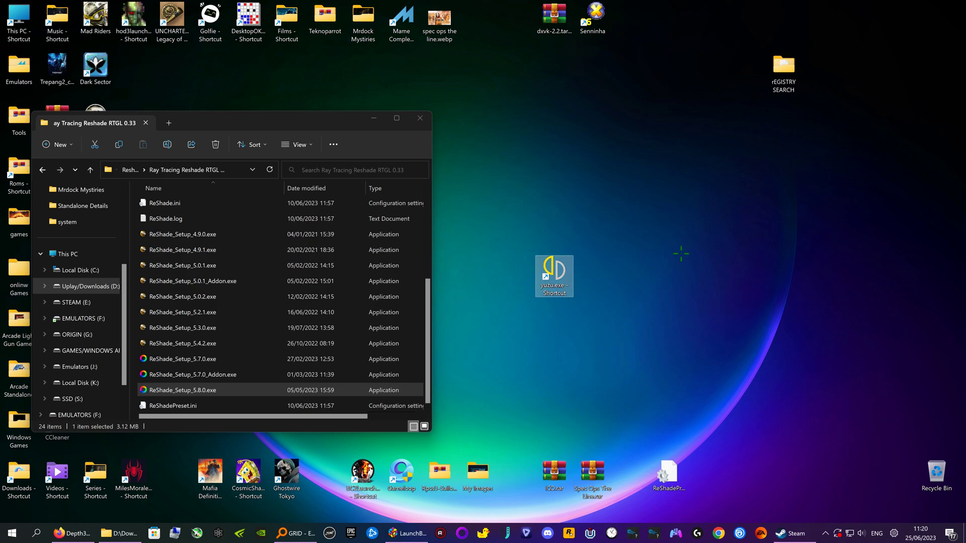
right_click(698, 263)
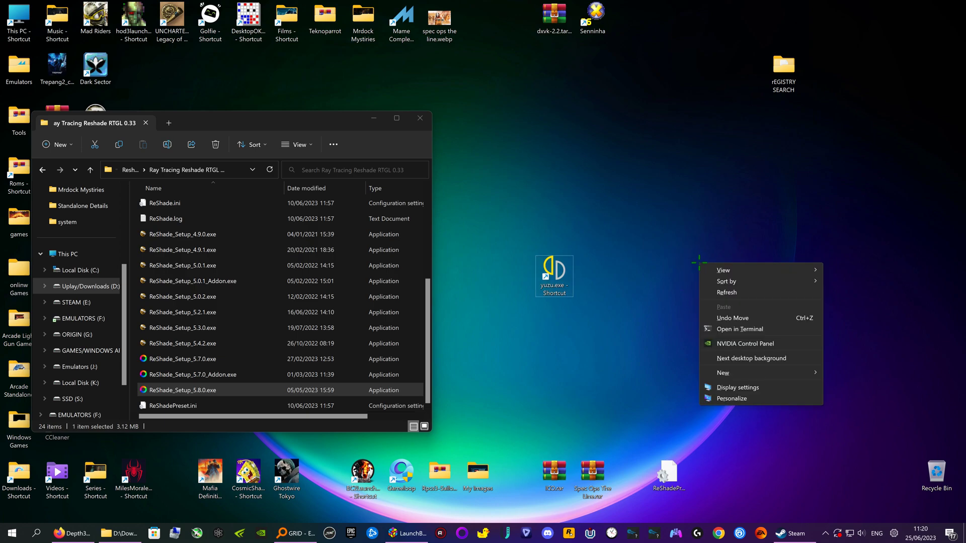
left_click(773, 343)
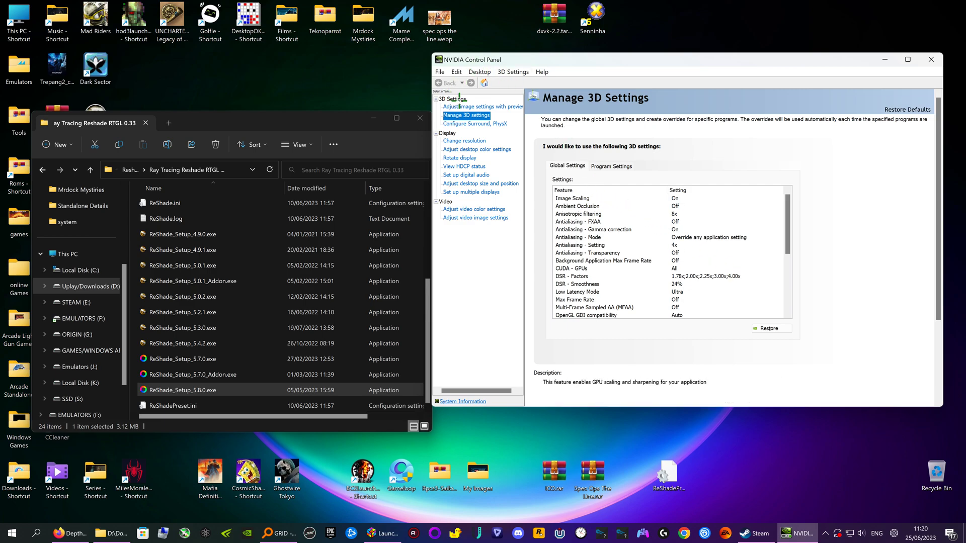
Switch to the Program Settings tab and check the program list, leaving rpcs3.exe selected.
left_click(619, 165)
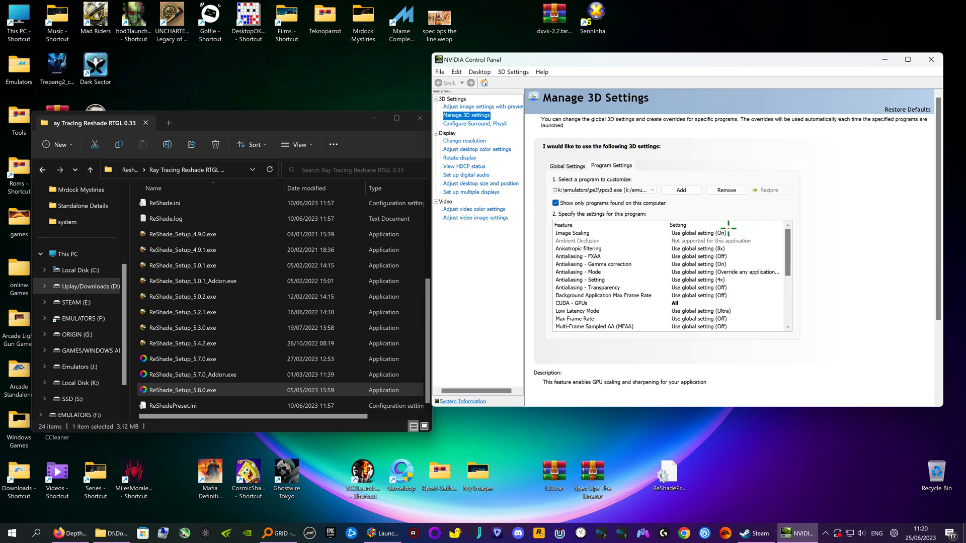
left_click(643, 190)
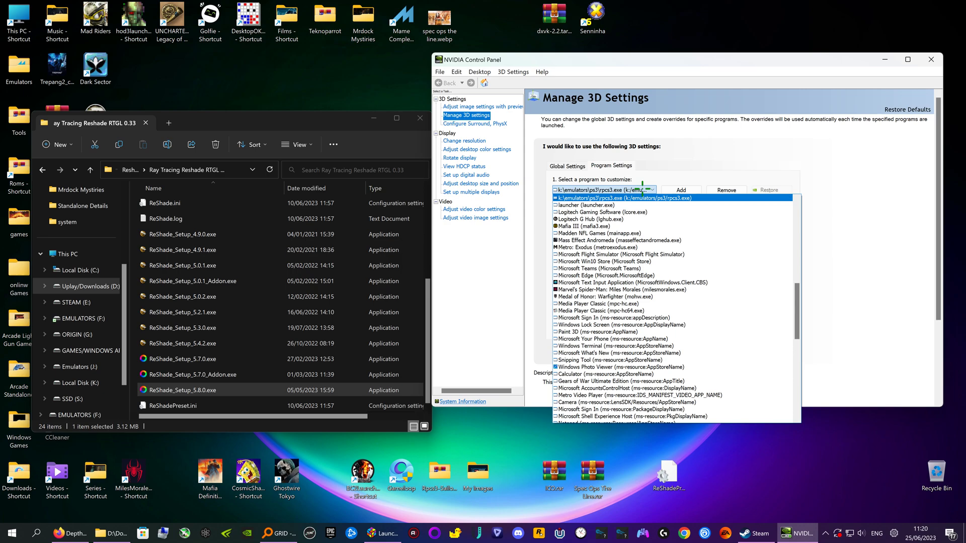
left_click(643, 190)
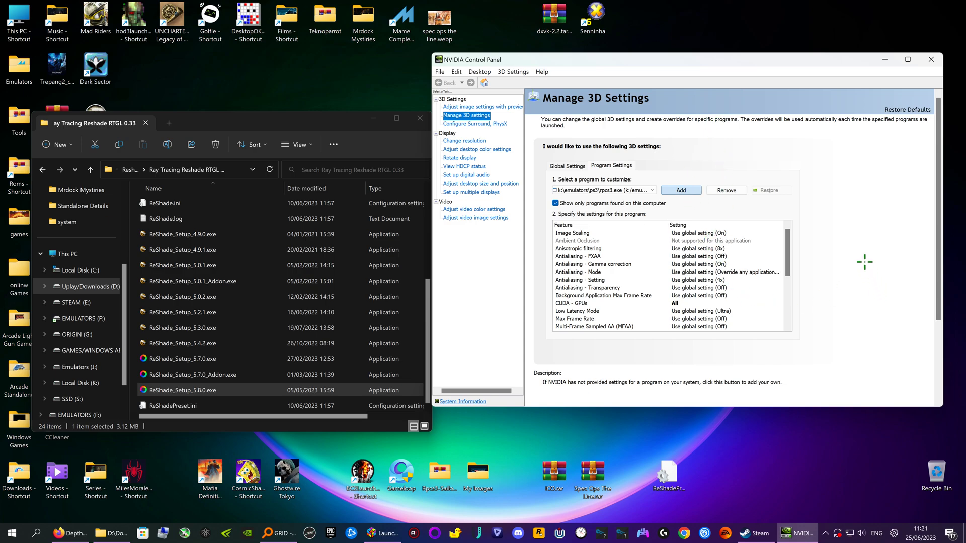
Add yuzu.exe from the program list as a new program to customize.
key("Return")
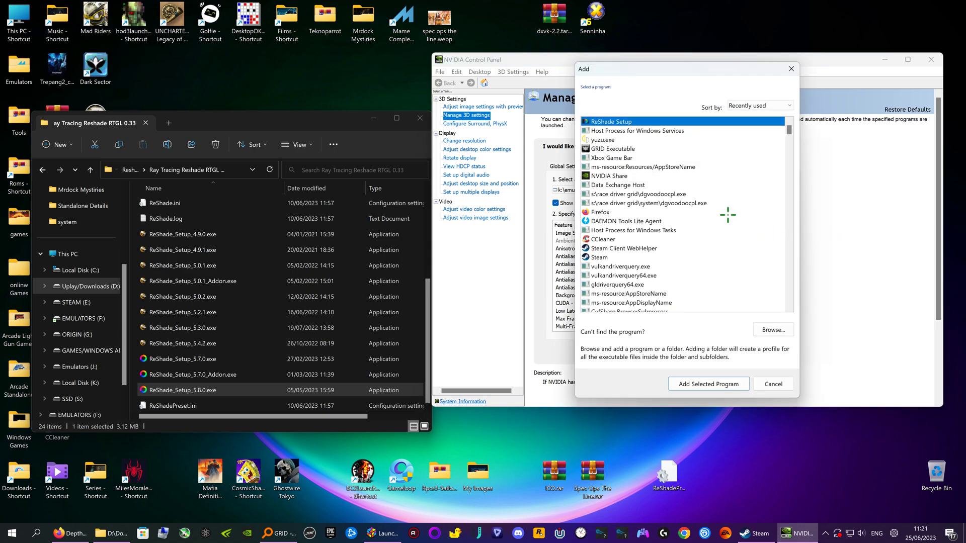
left_click(609, 140)
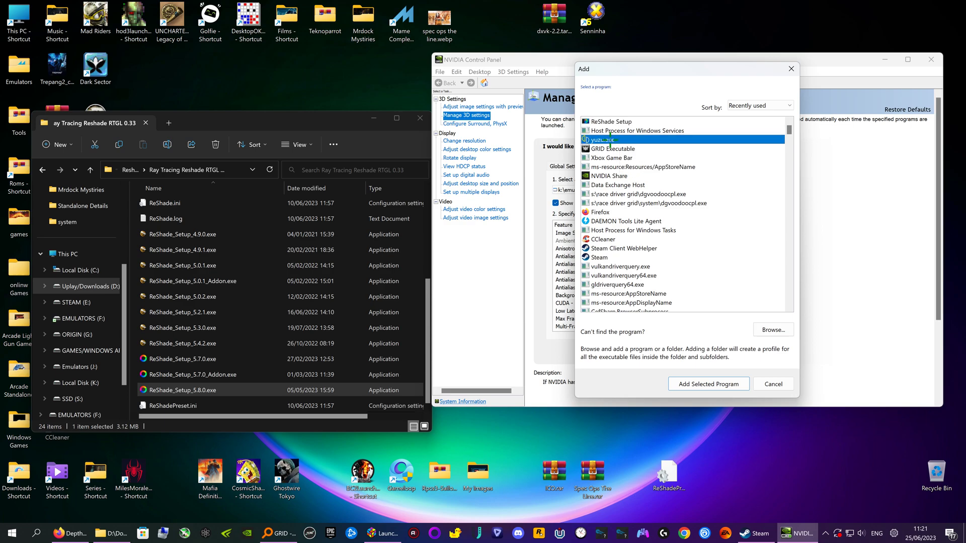
left_click(727, 384)
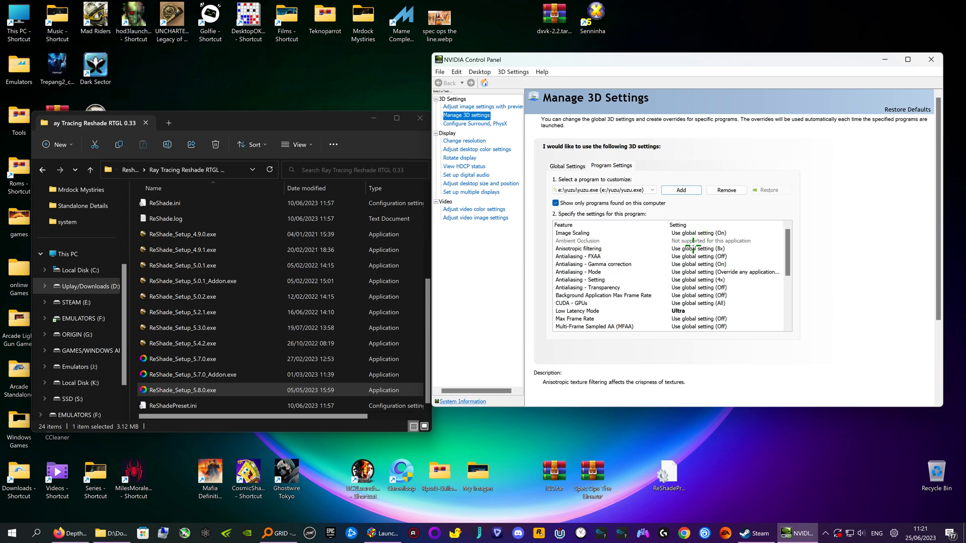
Set yuzu.exe's Antialiasing - Mode to Application-controlled and keep NVIDIA GeForce RTX 3070 as OpenGL rendering GPU.
left_click(692, 272)
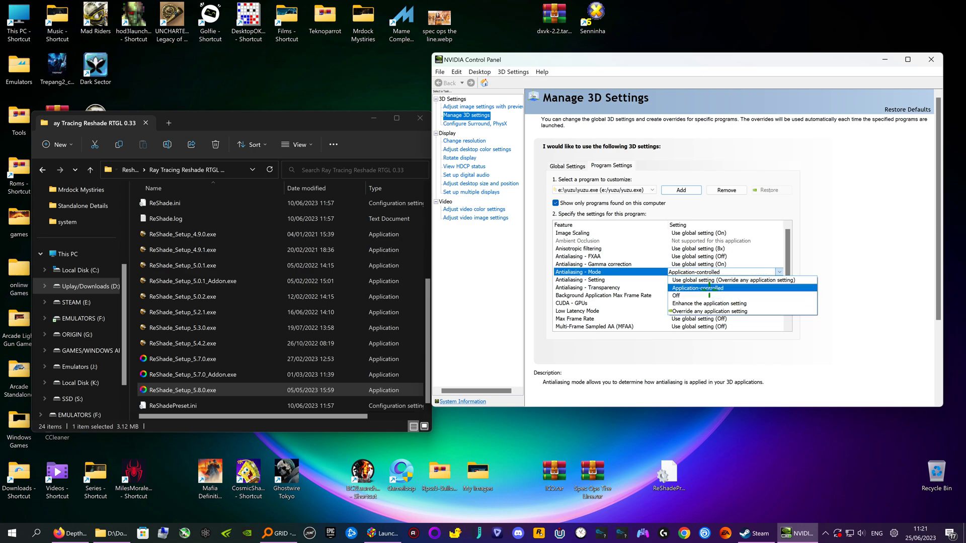
left_click(709, 288)
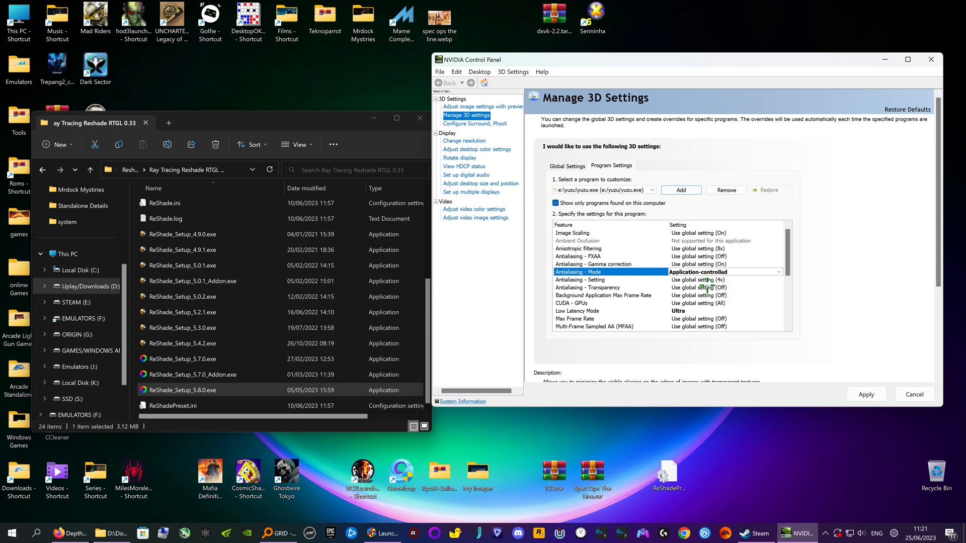
scroll(721, 296, "down", 1)
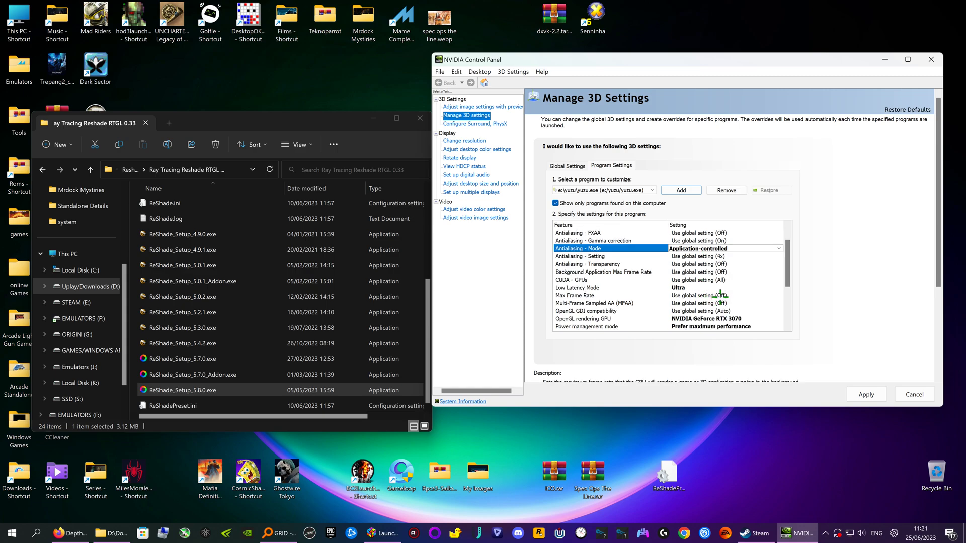
scroll(776, 312, "down", 1)
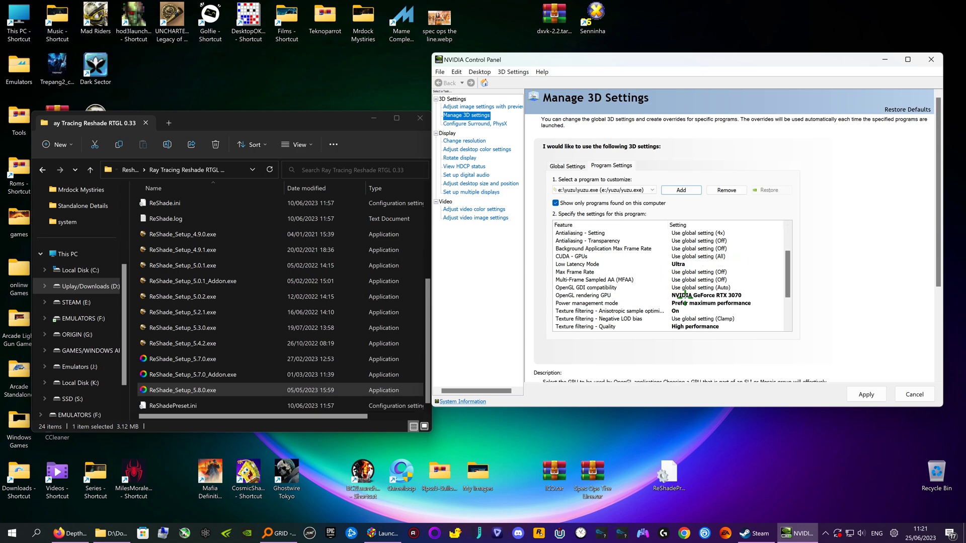
left_click(729, 294)
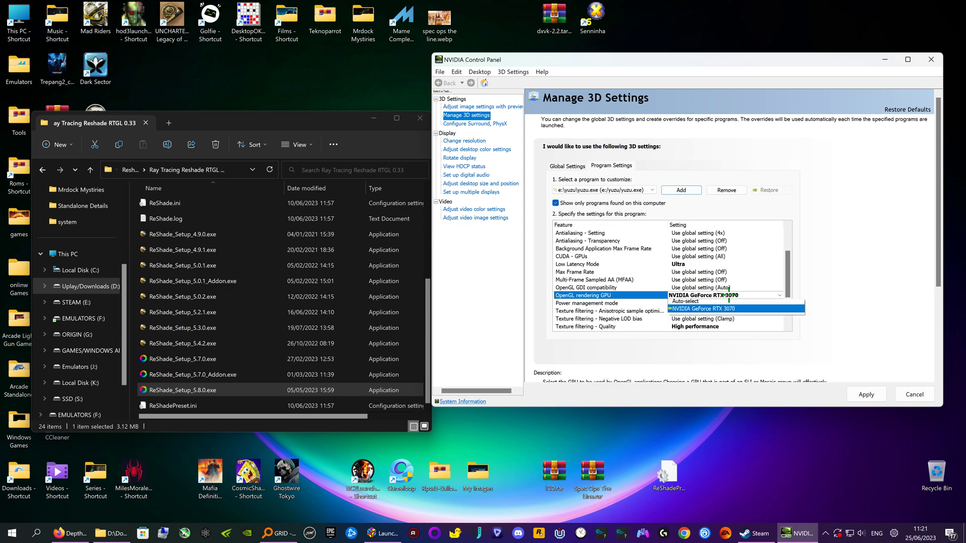
left_click(729, 294)
left_click(729, 296)
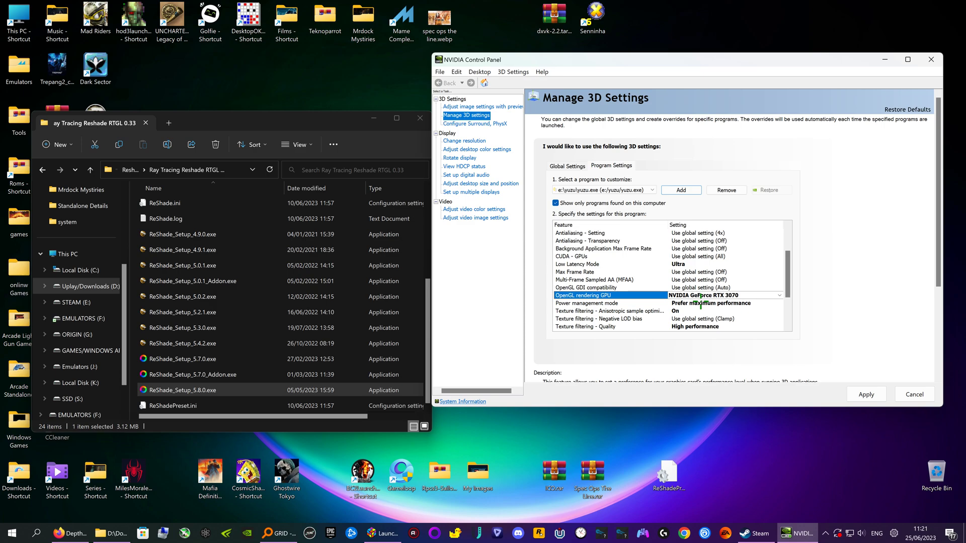
scroll(700, 301, "down", 1)
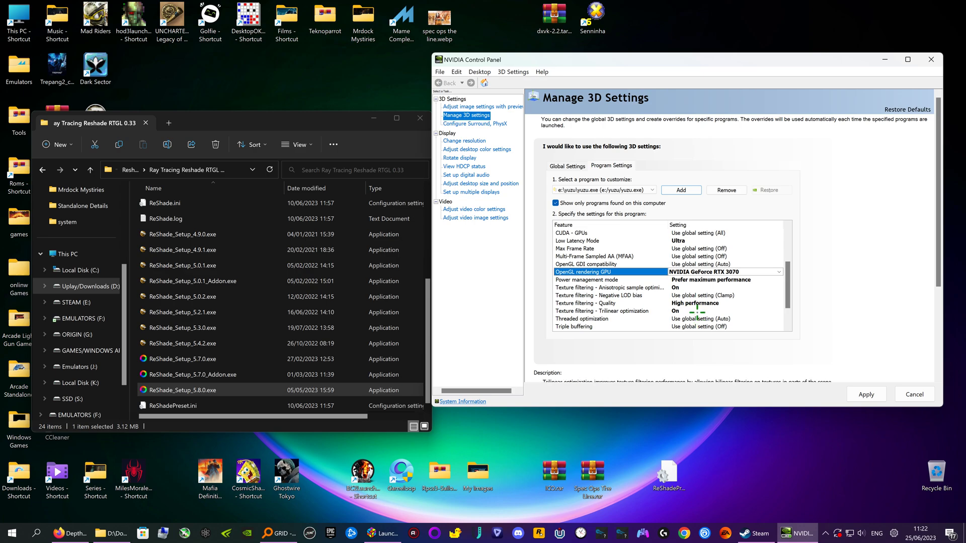
Choose Prefer layered on DXGI Swapchain for yuzu.exe's Vulkan/OpenGL present method at the list's bottom.
scroll(697, 312, "up", 2)
scroll(697, 313, "up", 1)
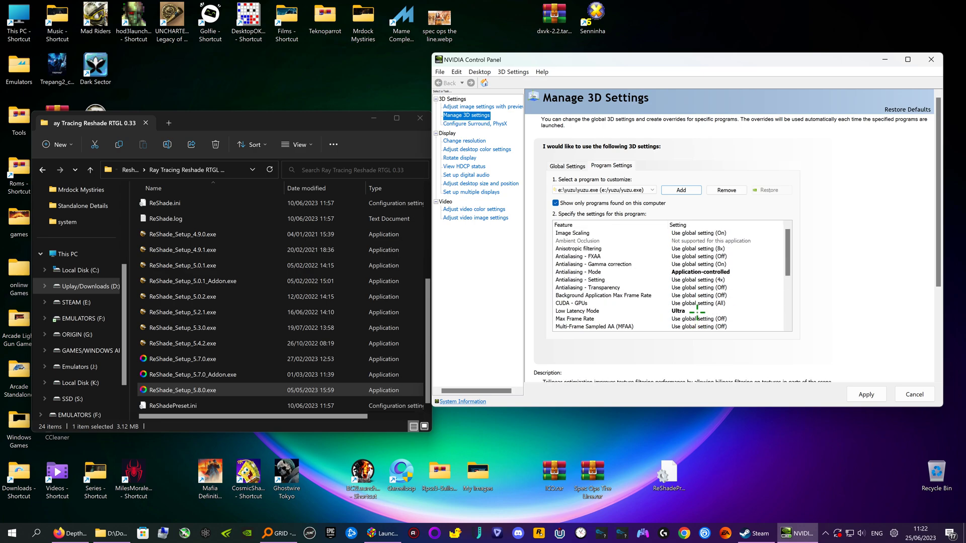
scroll(697, 313, "down", 5)
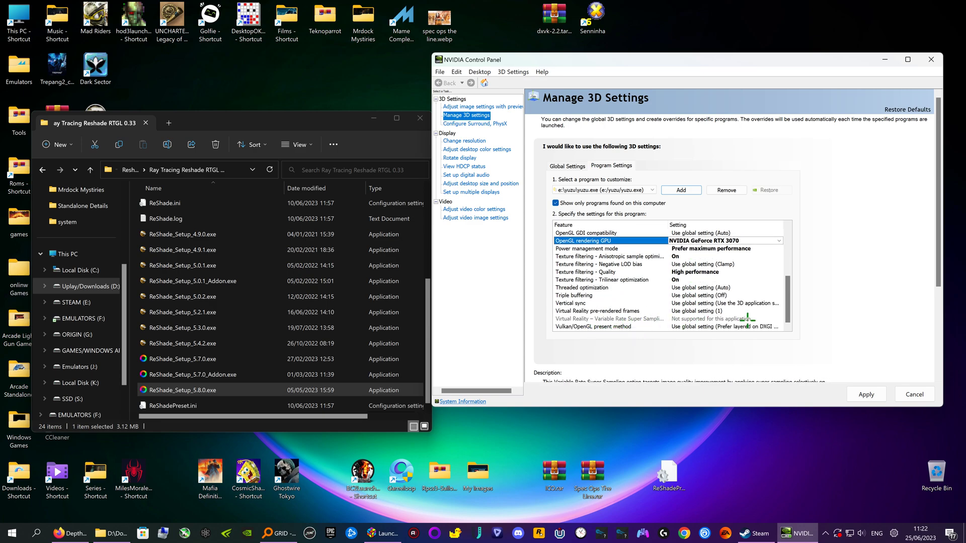
left_click(713, 325)
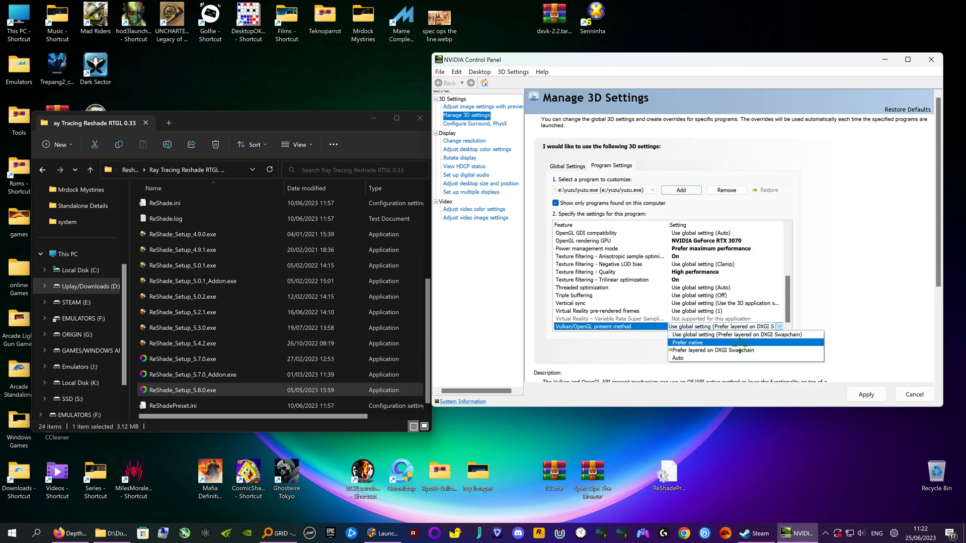
left_click(737, 349)
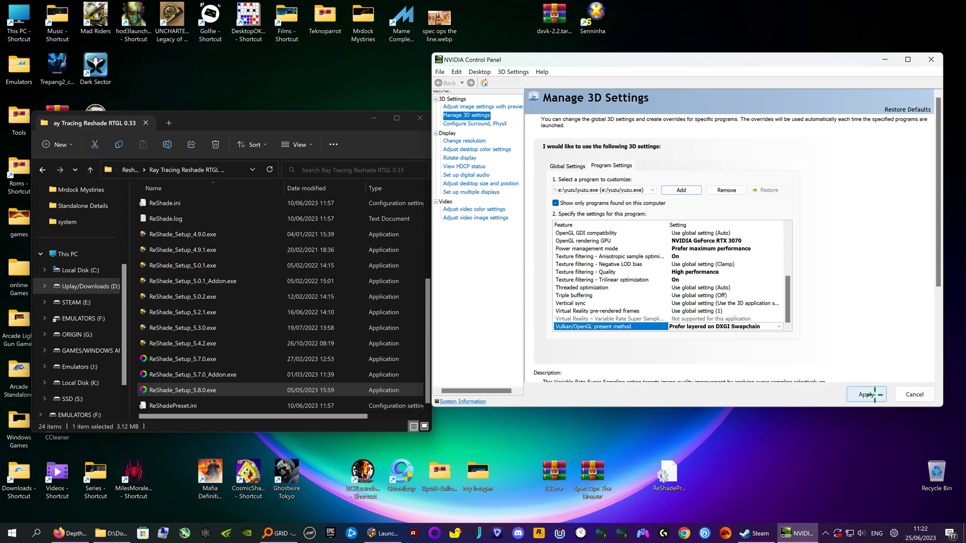
Apply the yuzu.exe custom 3D settings and close NVIDIA Control Panel.
left_click(875, 395)
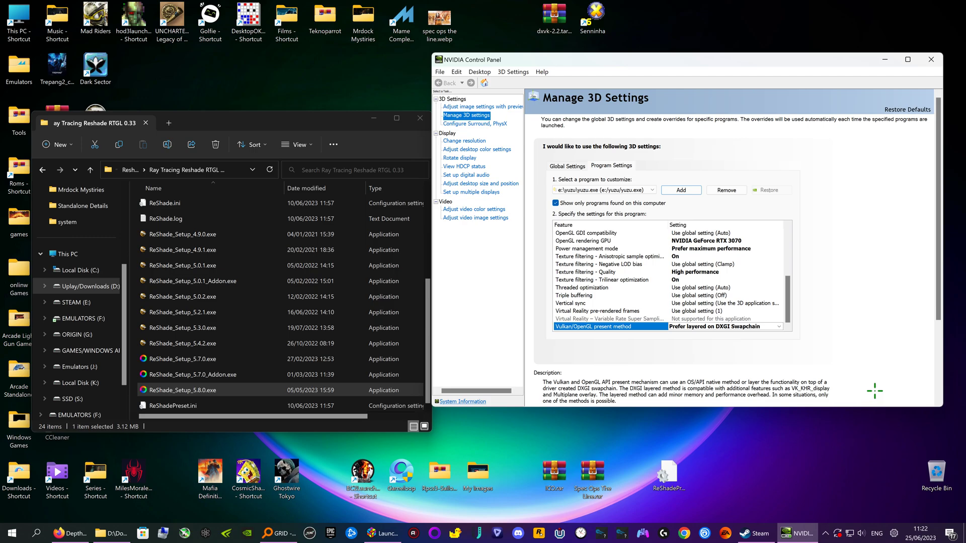
scroll(872, 280, "down", 1)
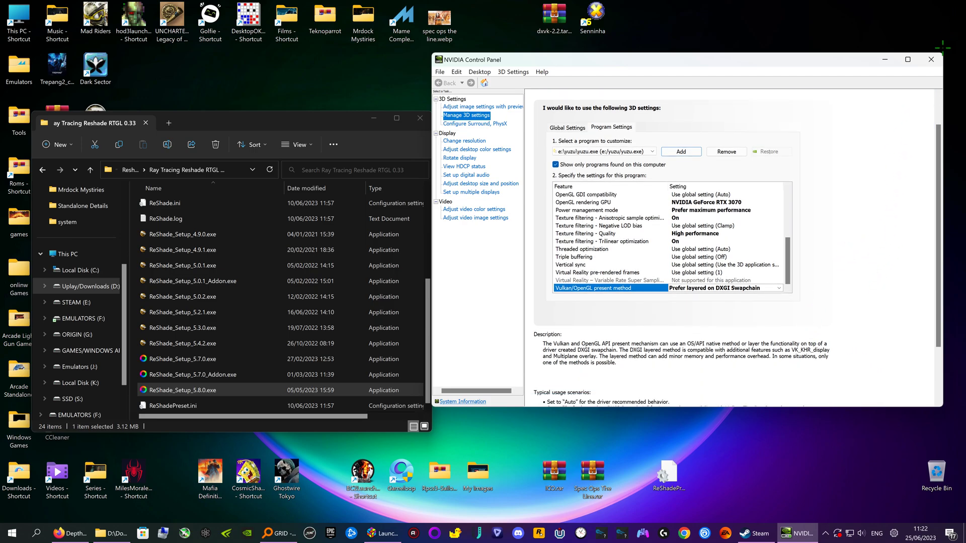
left_click(930, 59)
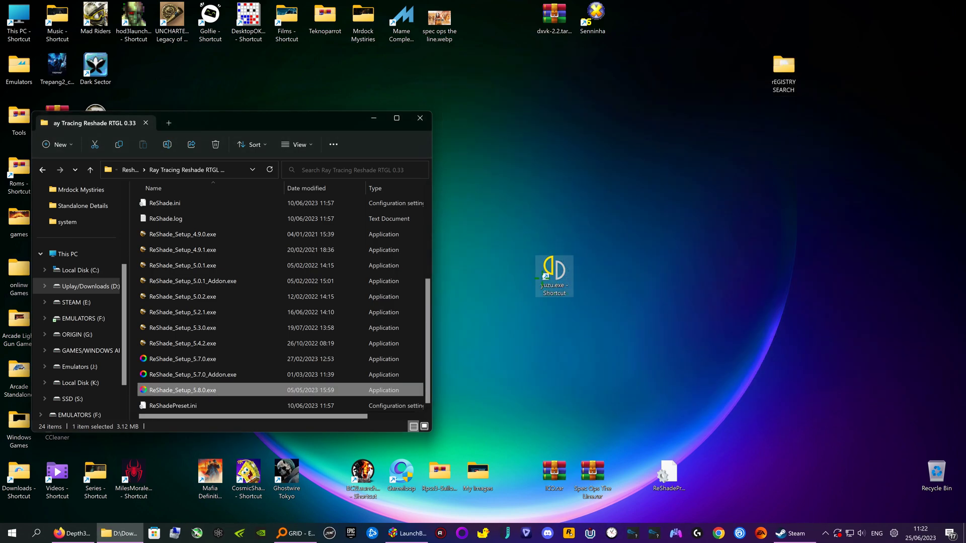